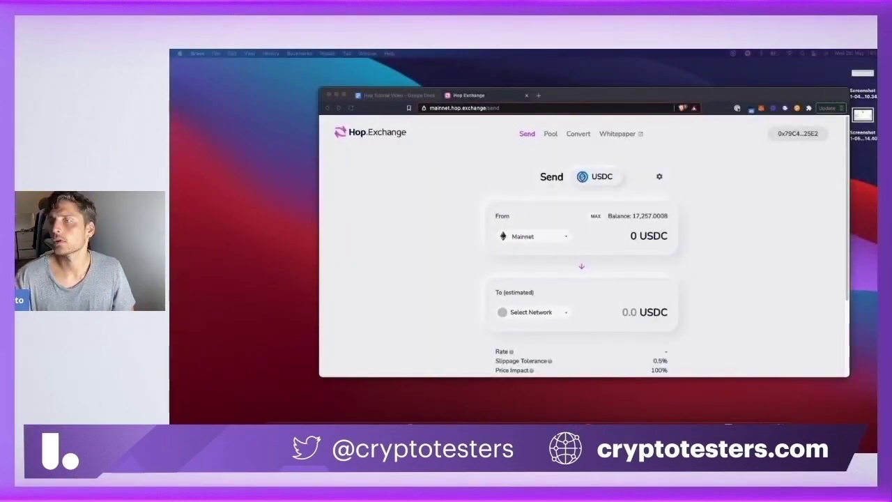
- Set up a transfer of 100 USDC from Mainnet to Polygon
left_click(542, 313)
left_click(539, 313)
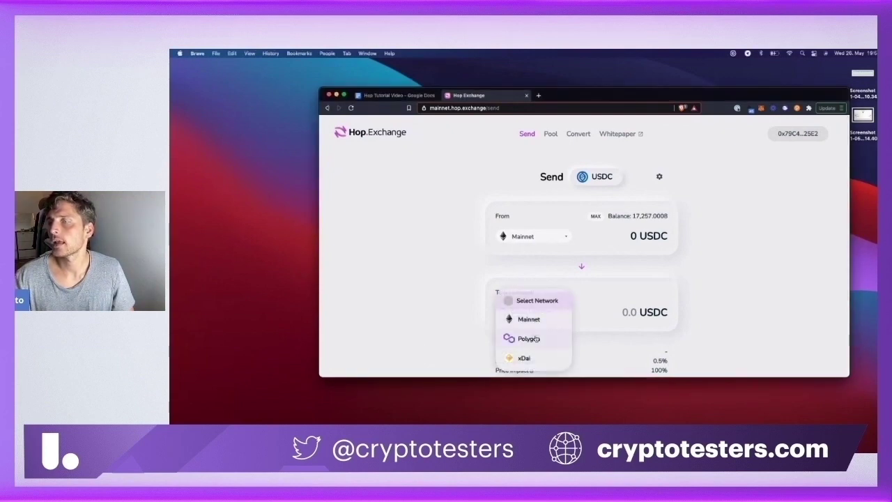
left_click(529, 339)
left_click(613, 244)
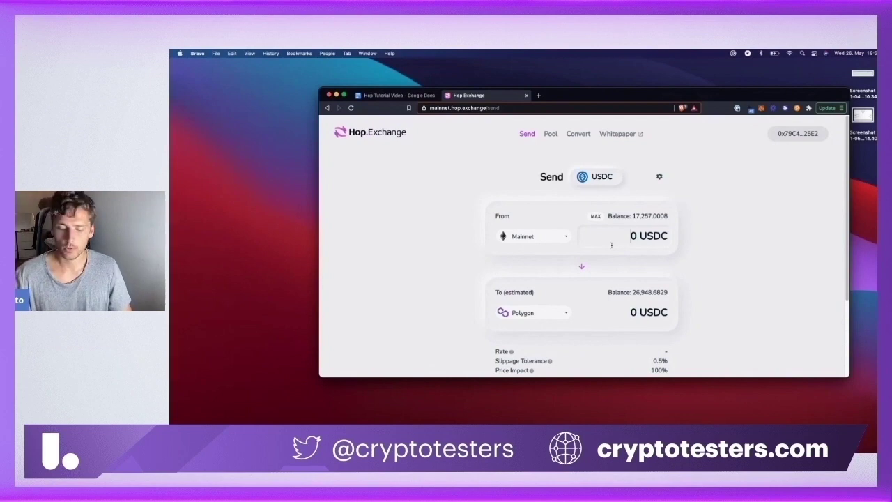
type("100")
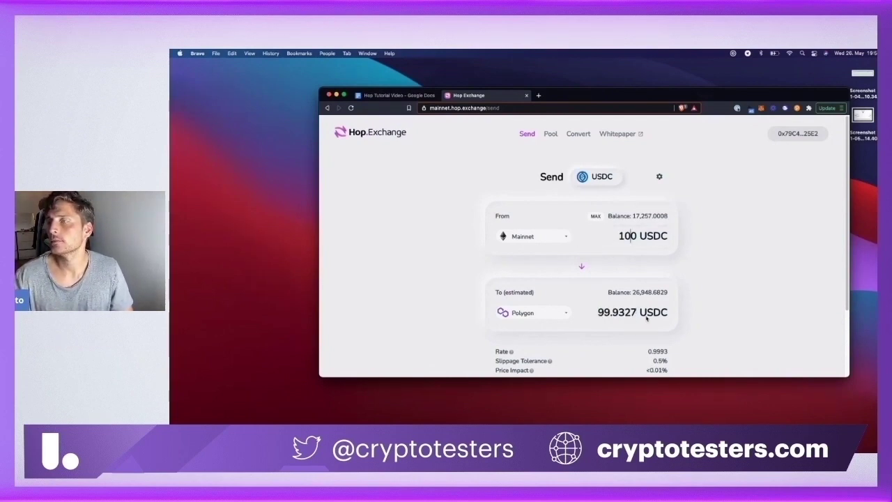
- Review the transfer's rate, slippage and fee details, and submit the 100 USDC send to Polygon
scroll(695, 291, "down", 1)
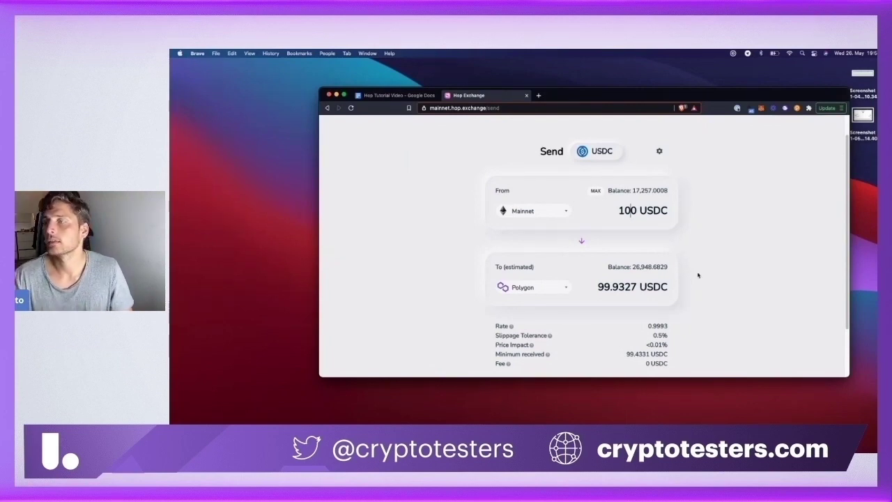
scroll(685, 293, "down", 1)
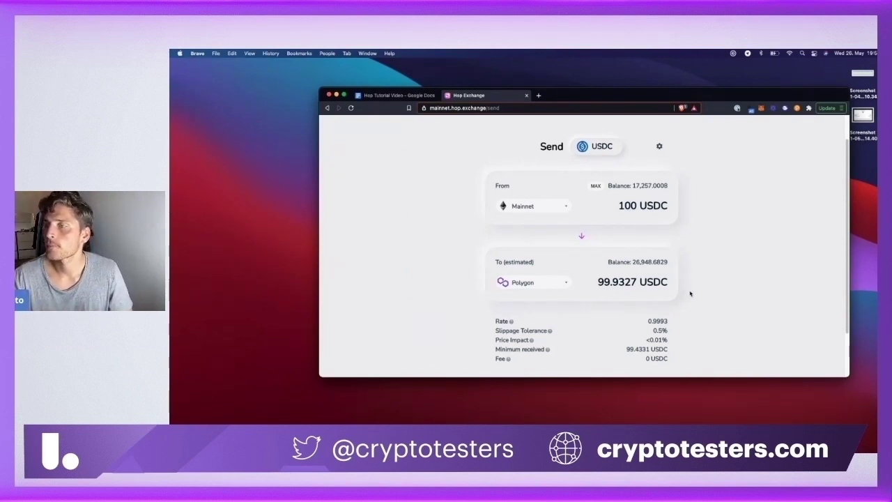
scroll(694, 295, "down", 2)
scroll(696, 296, "up", 3)
scroll(696, 295, "down", 2)
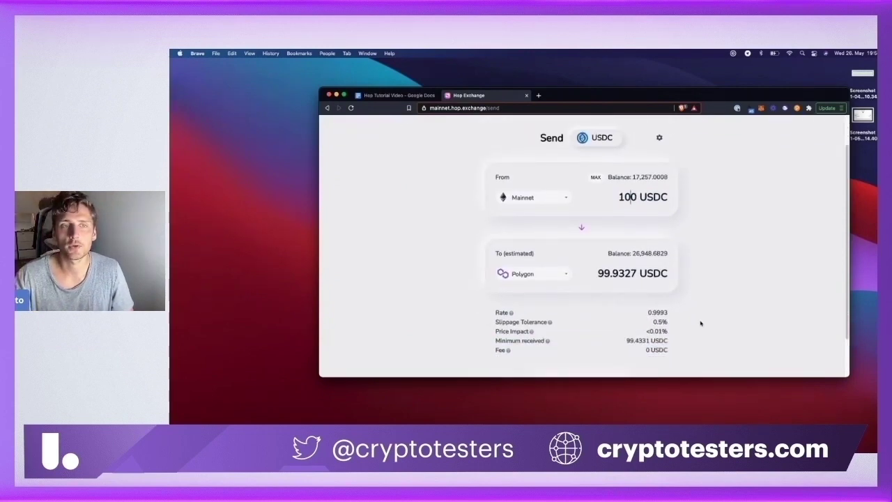
scroll(691, 319, "down", 2)
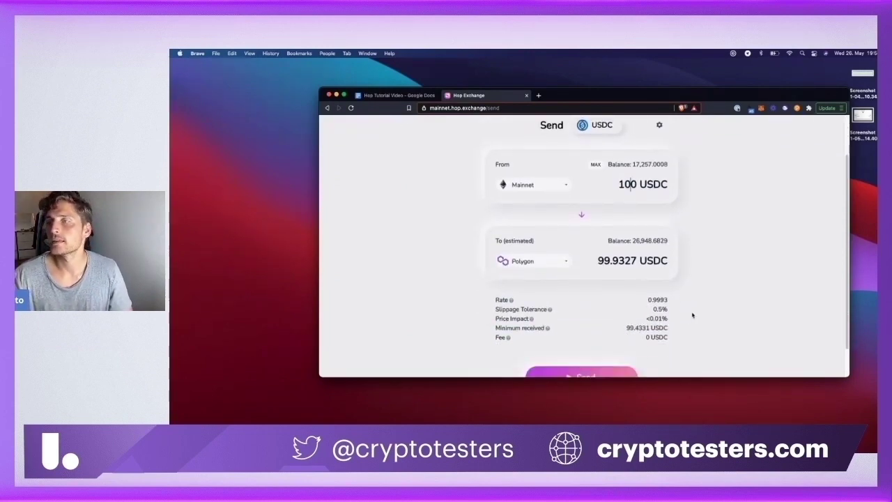
left_click(613, 363)
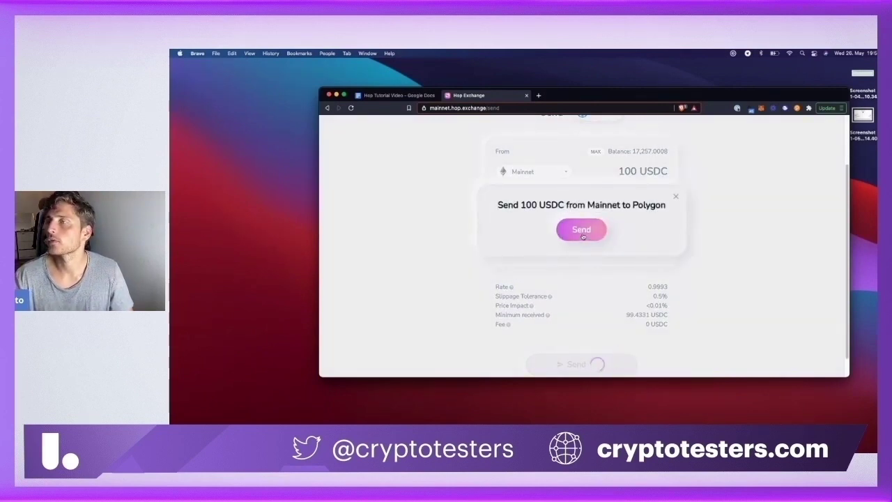
left_click(583, 235)
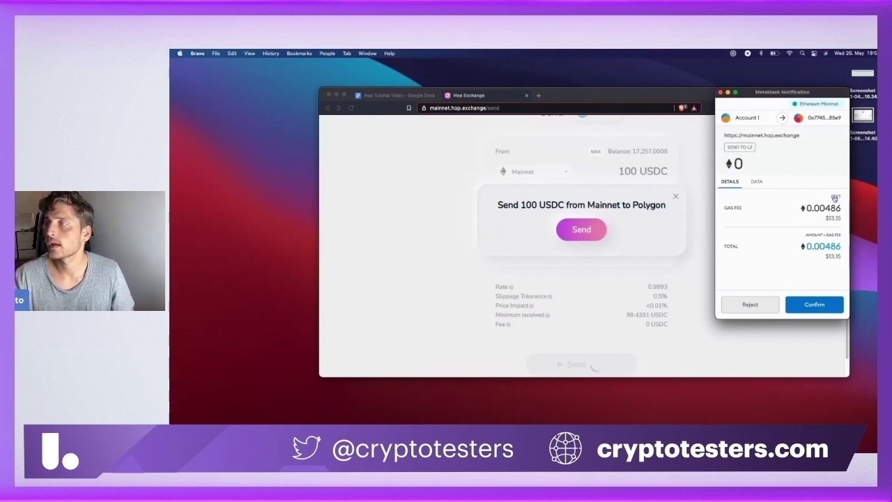
- Set the send transaction's gas price to 50 in MetaMask's advanced gas settings and confirm the transaction
left_click(834, 199)
left_click(813, 122)
left_click_drag(789, 97, 790, 136)
double_click(758, 203)
type("50")
left_click(793, 343)
left_click(810, 345)
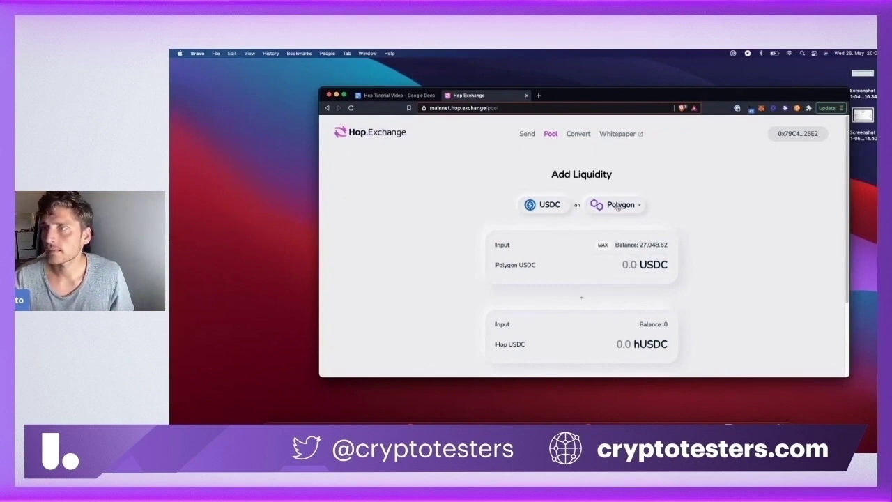
- Set up a conversion of 15 USDC from Mainnet to Polygon via Hop Bridge
left_click(577, 139)
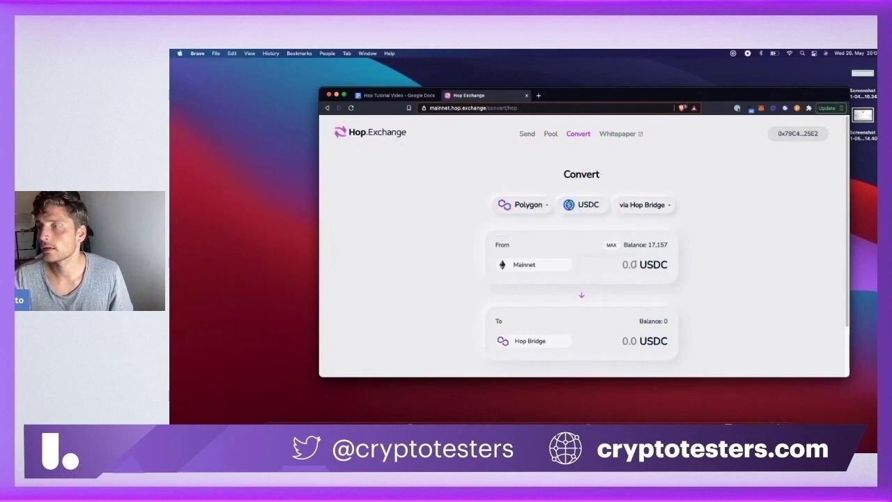
left_click(634, 209)
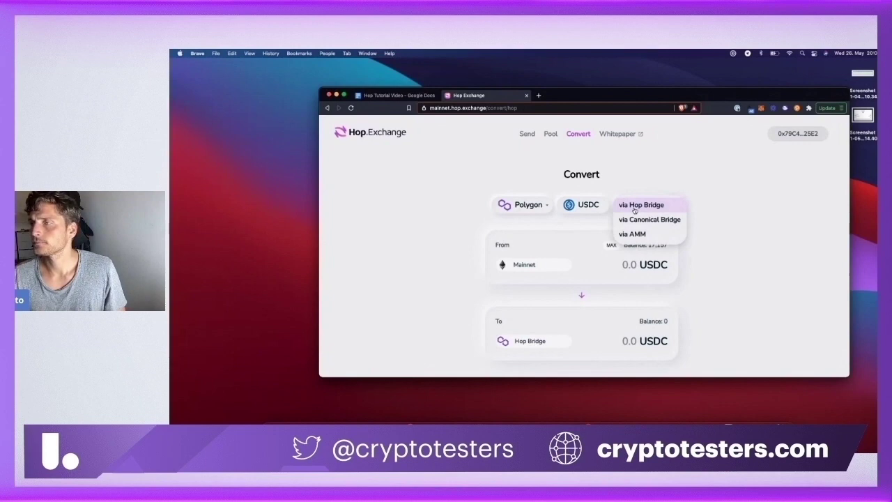
left_click(635, 206)
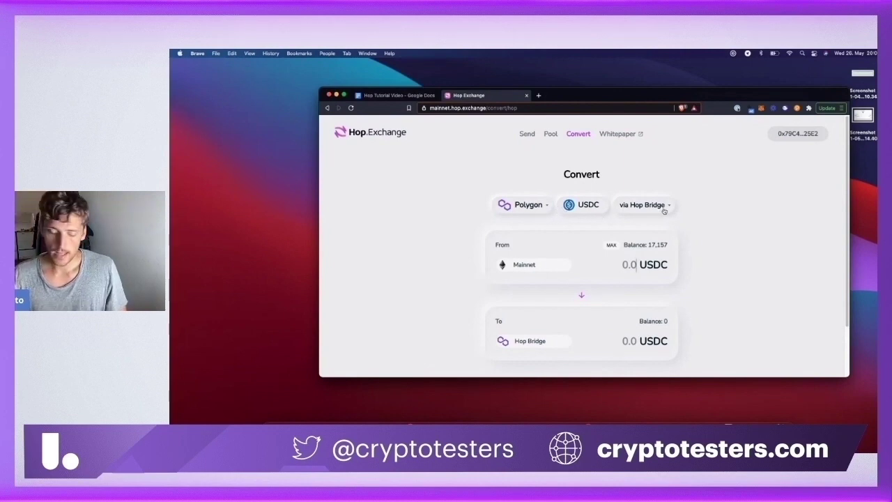
type("1")
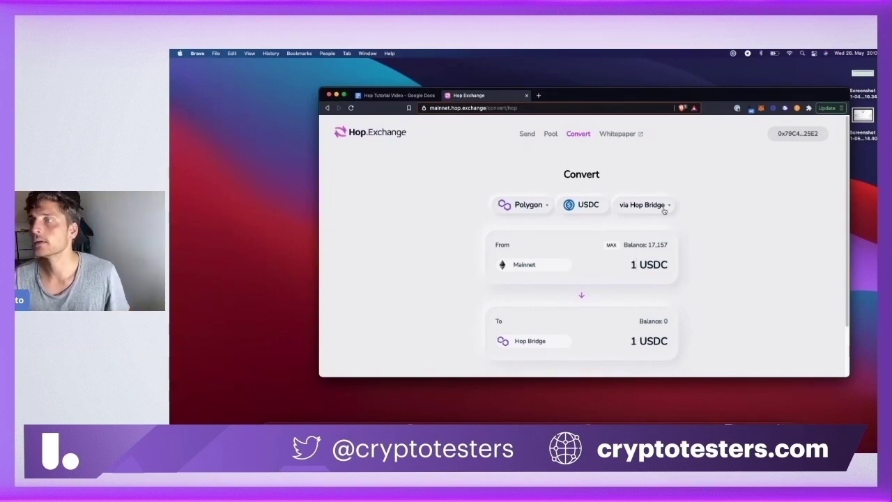
type("0")
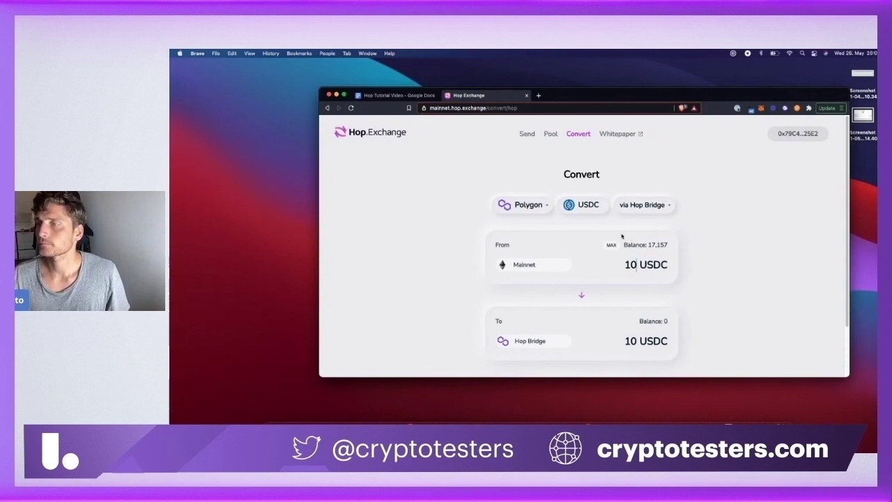
key("BackSpace")
type("5")
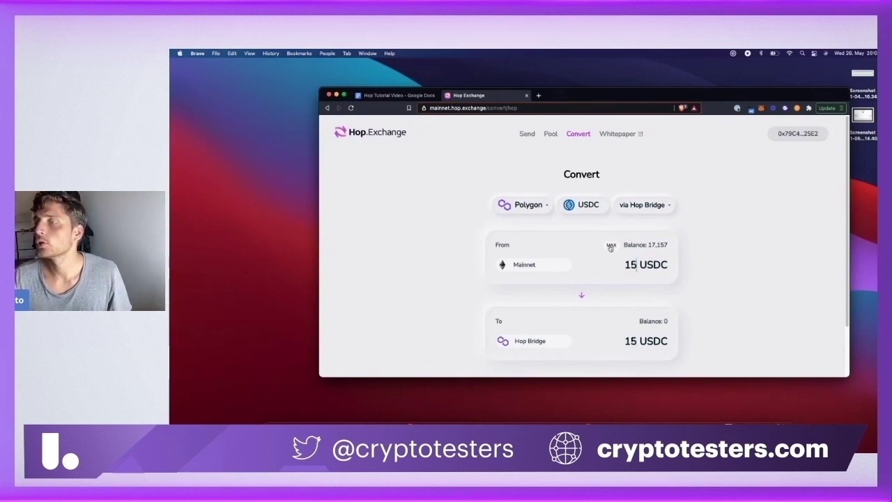
- Submit the conversion of 15 USDC through the Hop Bridge
scroll(627, 241, "down", 2)
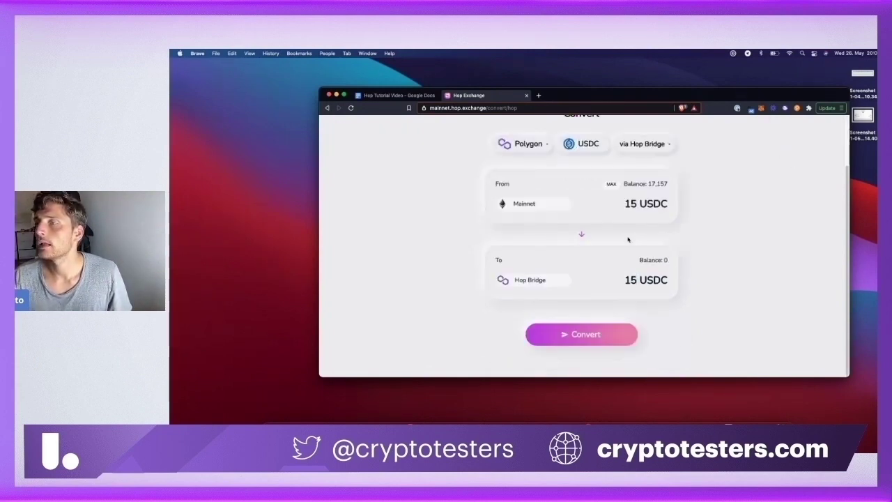
left_click(581, 336)
left_click(581, 230)
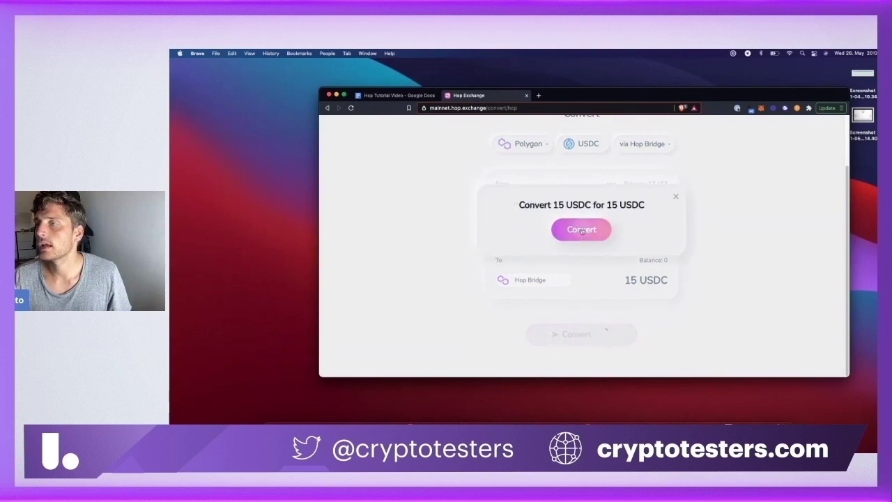
- Enter a custom gas price of 5 for the conversion in MetaMask's advanced gas settings
left_click(835, 198)
left_click(815, 116)
double_click(738, 200)
type("5")
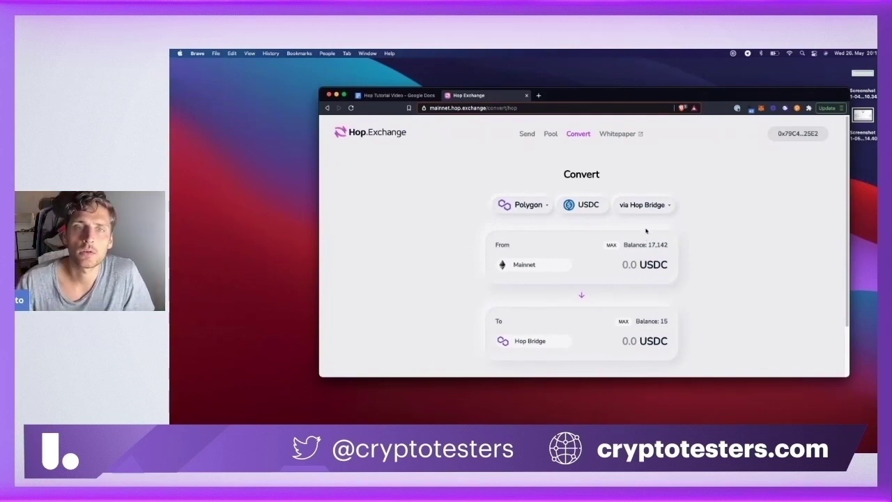
- Switch the conversion route to the Canonical Bridge and enter 15 USDC as the Mainnet amount
left_click(645, 214)
left_click(648, 219)
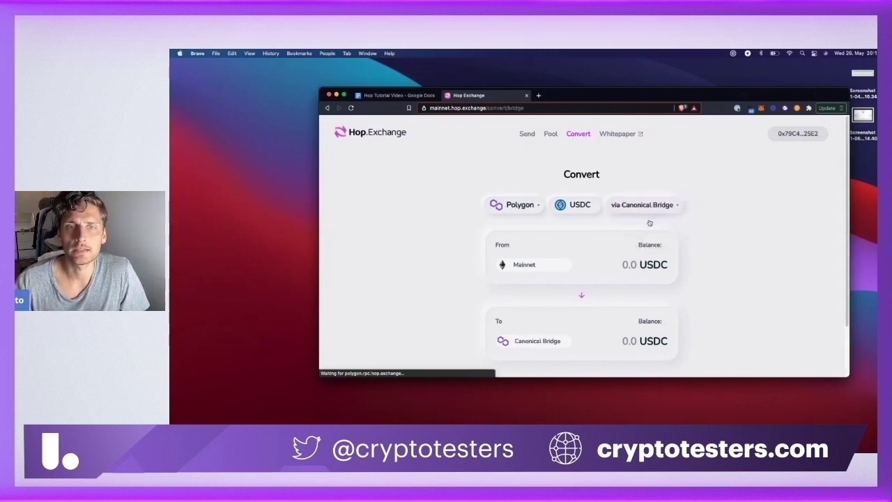
left_click(630, 266)
type("15")
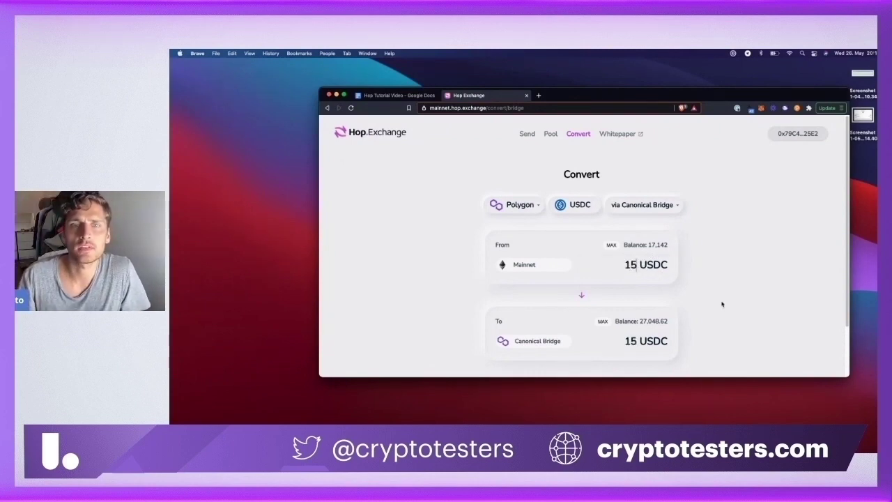
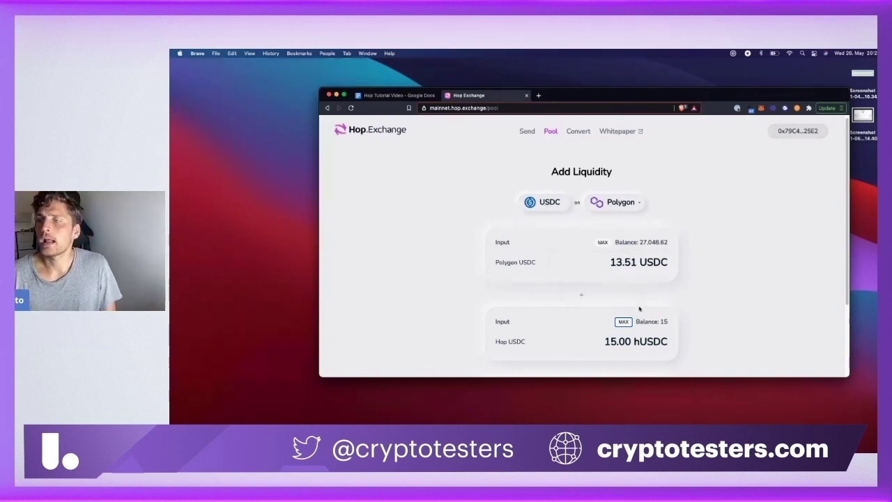
- Start adding 13.51 USDC and 15 hUSDC as Polygon liquidity and approve Hop to spend all USDC
scroll(622, 321, "down", 1)
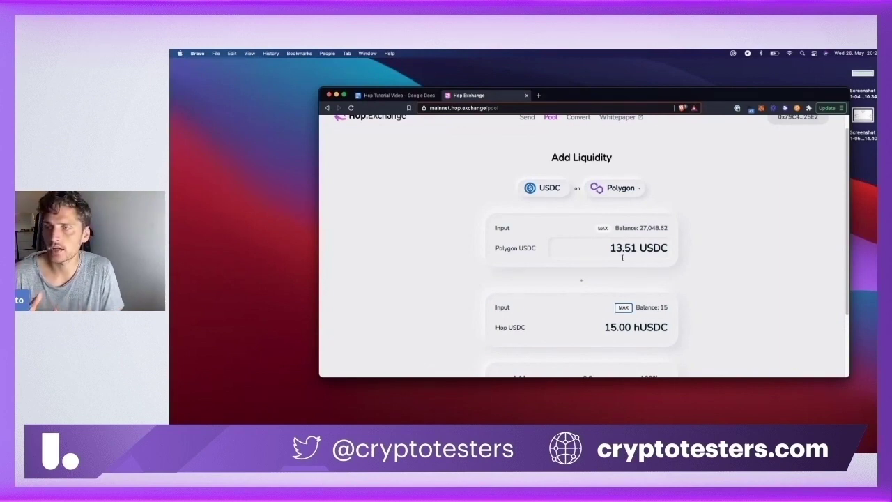
scroll(629, 267, "down", 2)
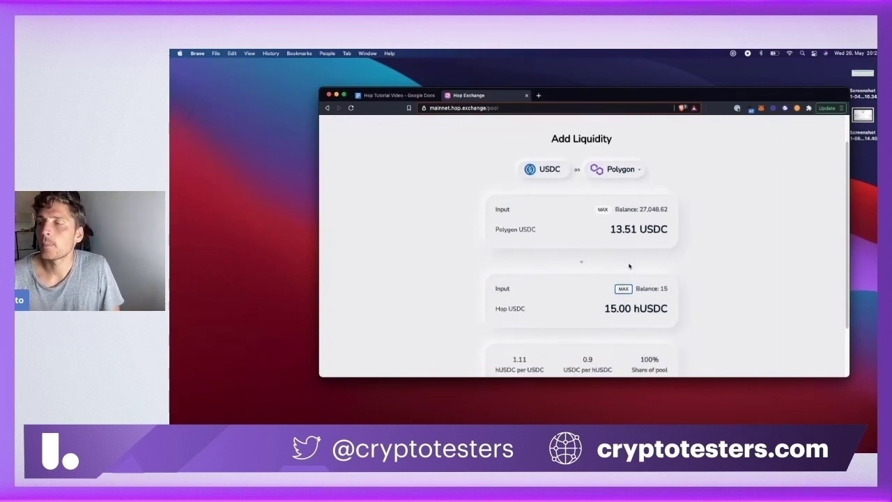
scroll(629, 266, "down", 5)
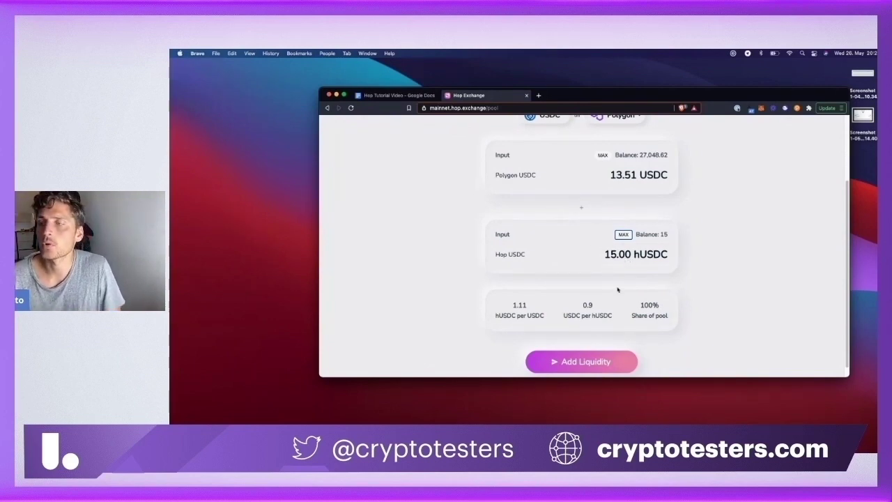
left_click(609, 363)
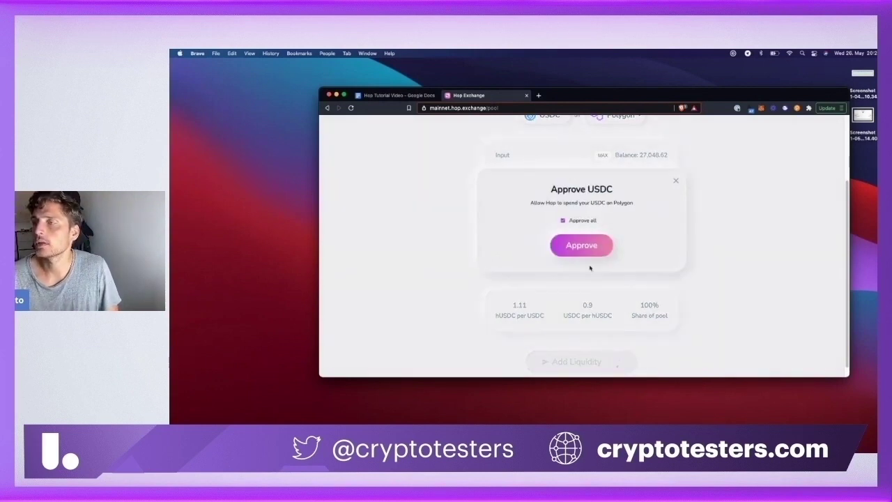
left_click(584, 249)
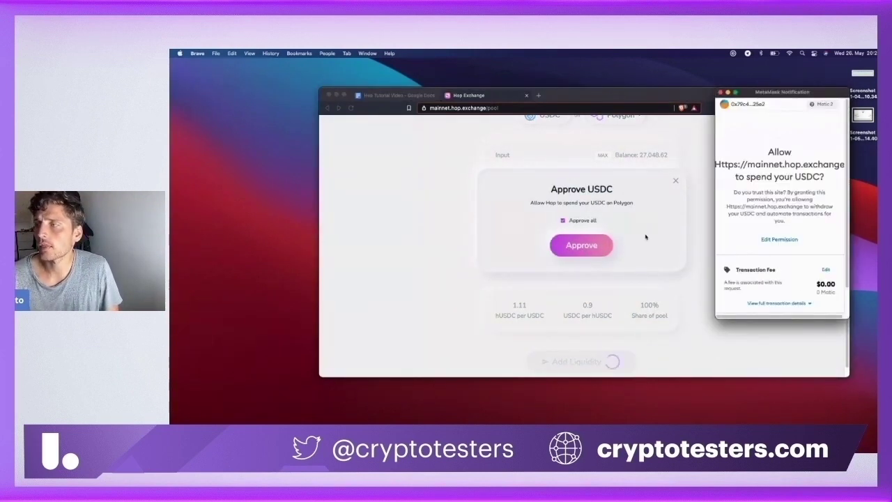
- Set the USDC approval's gas price to 30 in MetaMask and confirm the spending permission
scroll(829, 269, "down", 2)
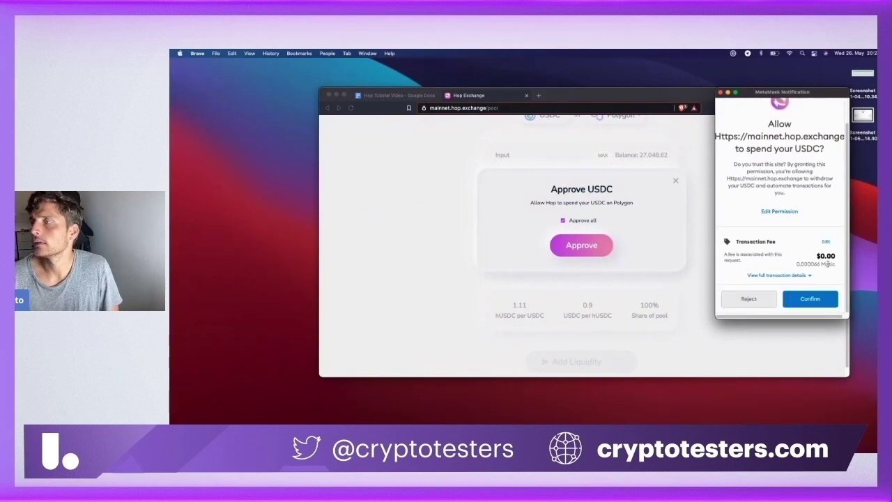
left_click(825, 241)
left_click(749, 197)
type("30")
left_click(765, 339)
left_click(812, 333)
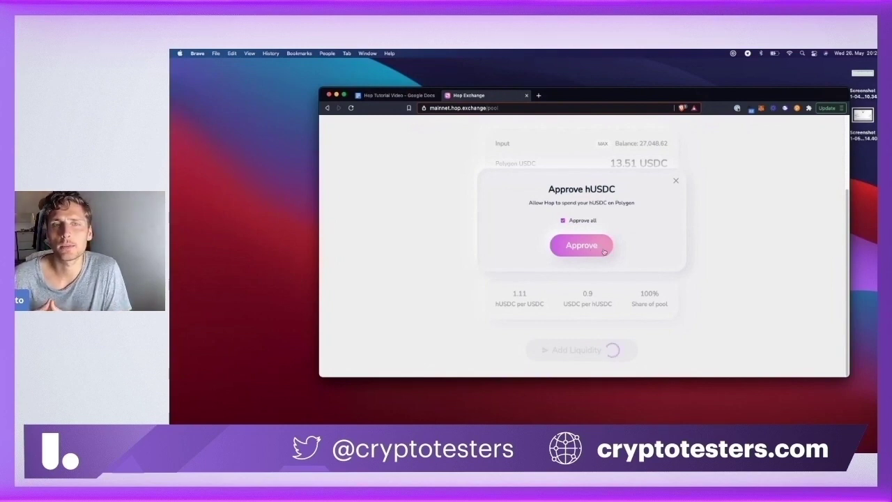
- Approve Hop to spend all hUSDC on Polygon and confirm the permission in MetaMask
left_click(604, 251)
scroll(824, 301, "down", 3)
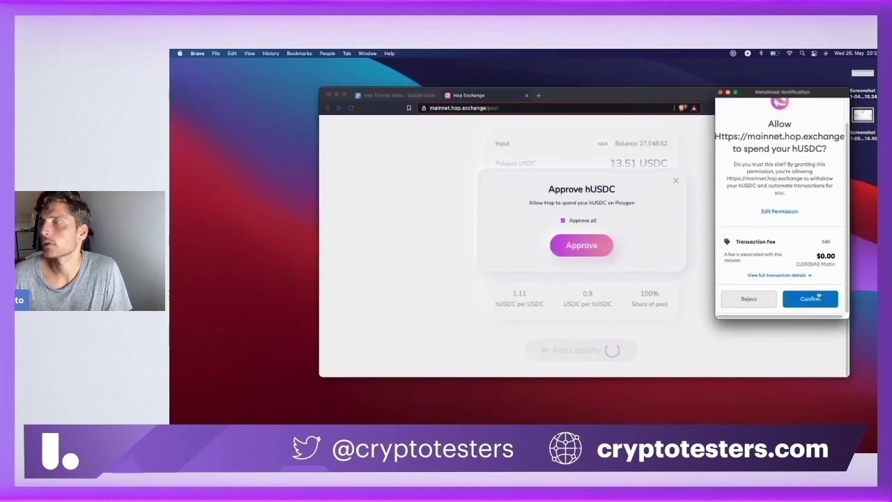
left_click(820, 299)
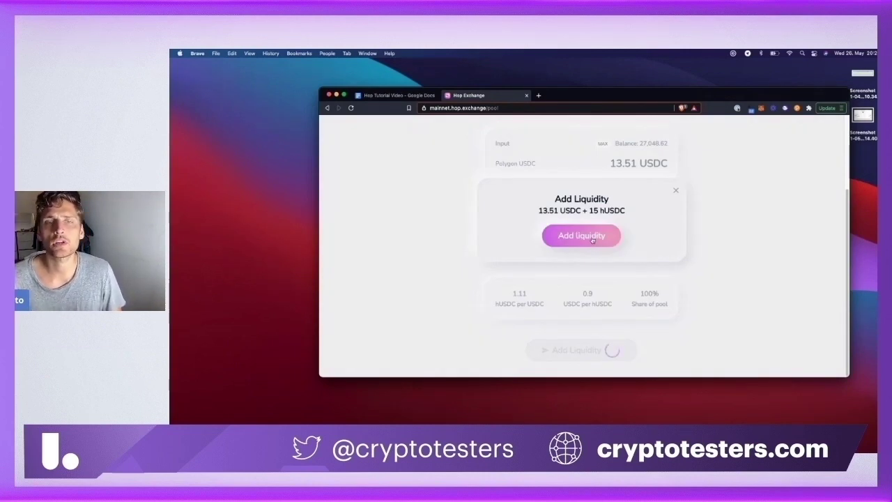
- Submit the 13.51 USDC and 15 hUSDC liquidity deposit, confirm it in MetaMask, and check the pool position
left_click(592, 238)
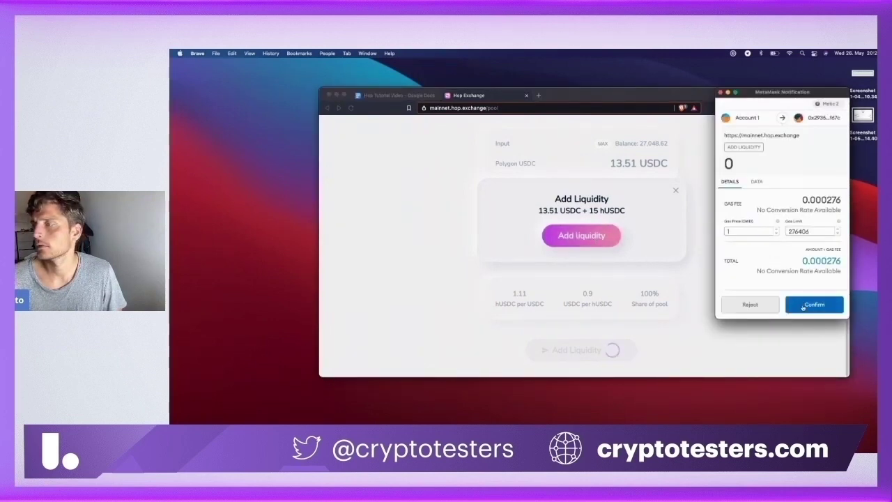
left_click(802, 305)
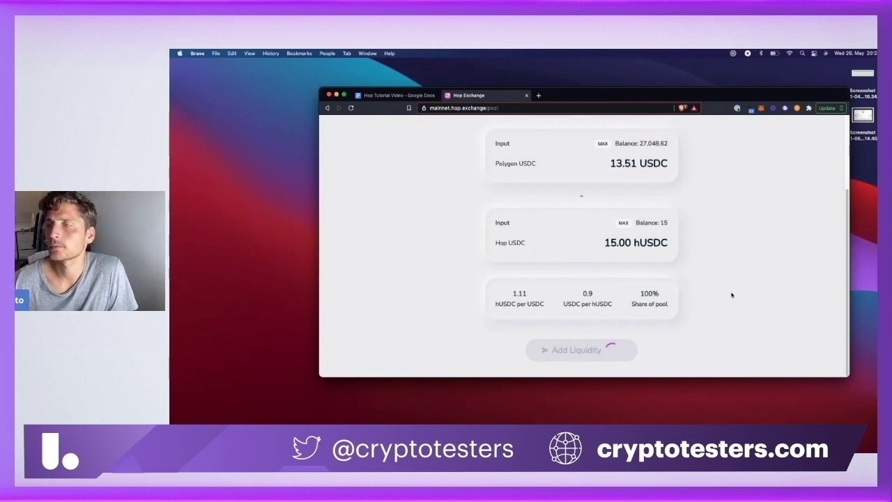
scroll(530, 260, "down", 1)
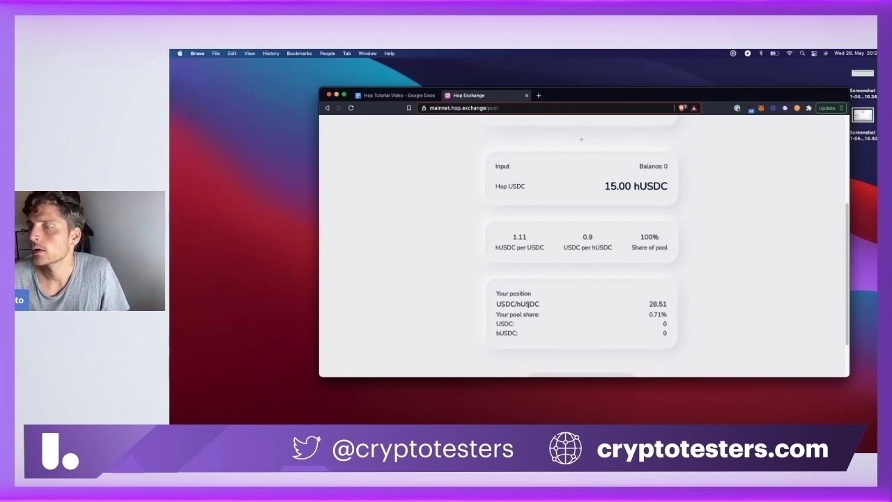
scroll(584, 303, "up", 5)
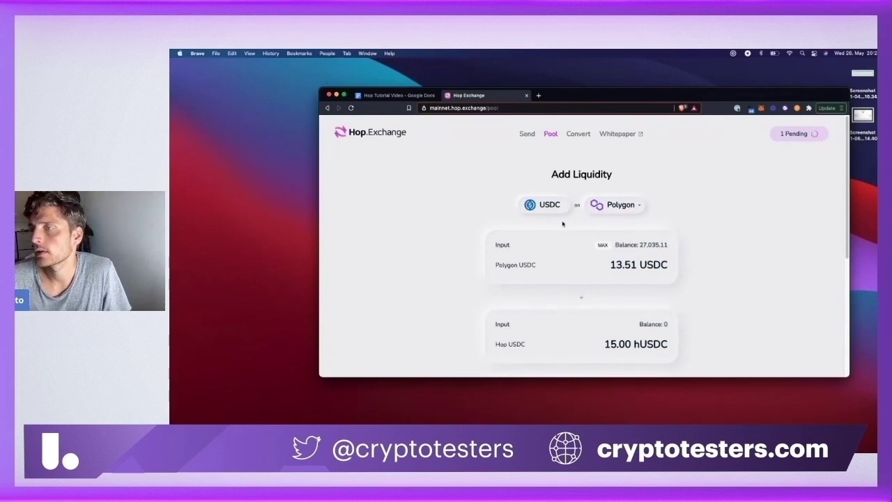
- Review the USDC/hUSDC position and pool share for the Polygon liquidity pool
scroll(564, 226, "down", 5)
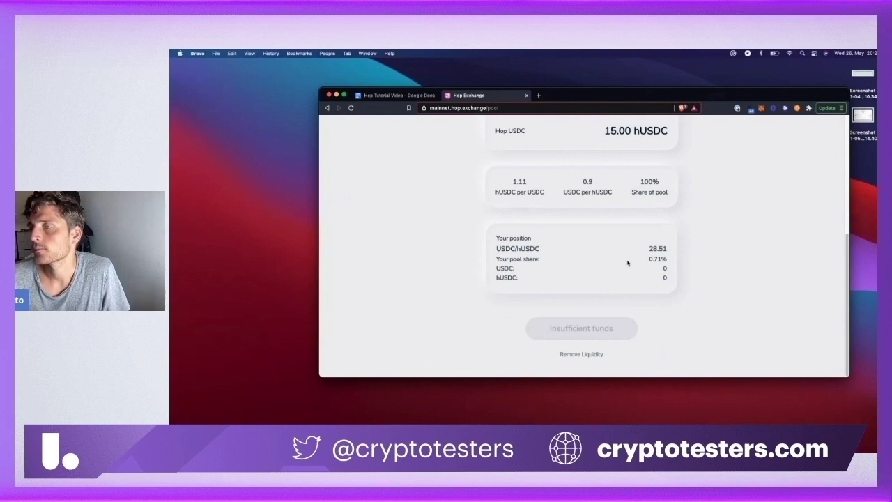
scroll(613, 256, "up", 5)
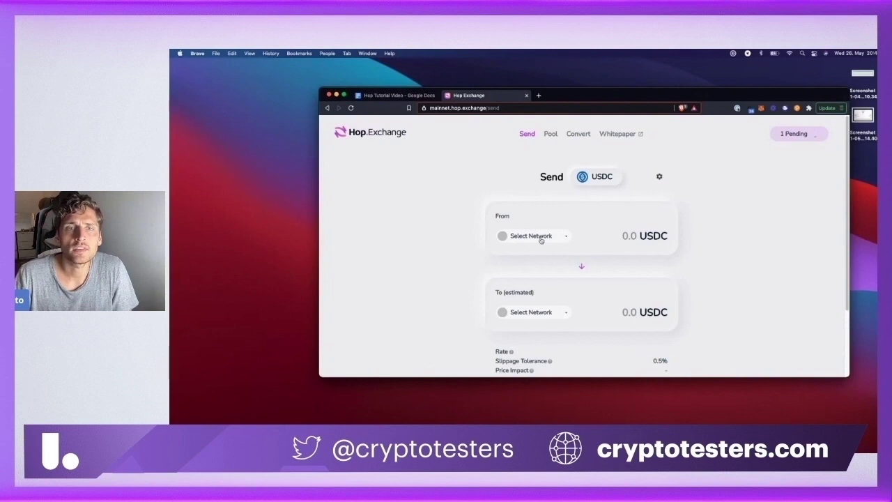
- Open the Convert page and route the Polygon USDC conversion via Canonical Bridge
left_click(577, 133)
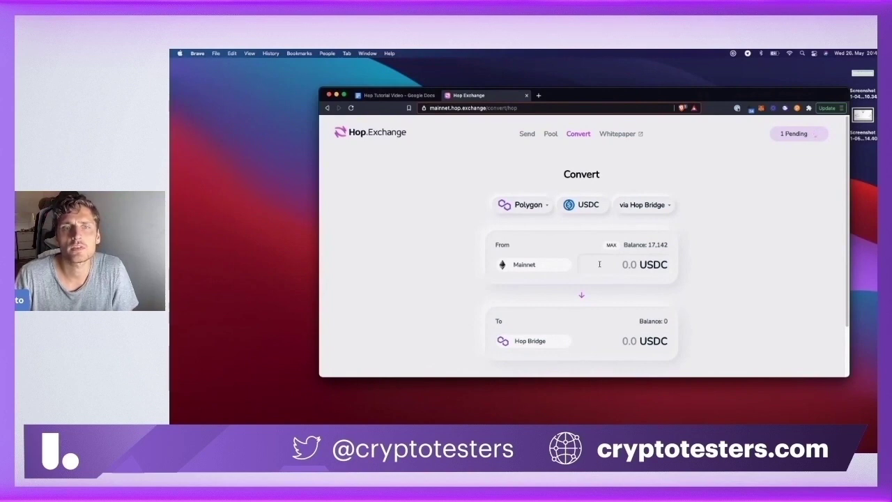
left_click(629, 205)
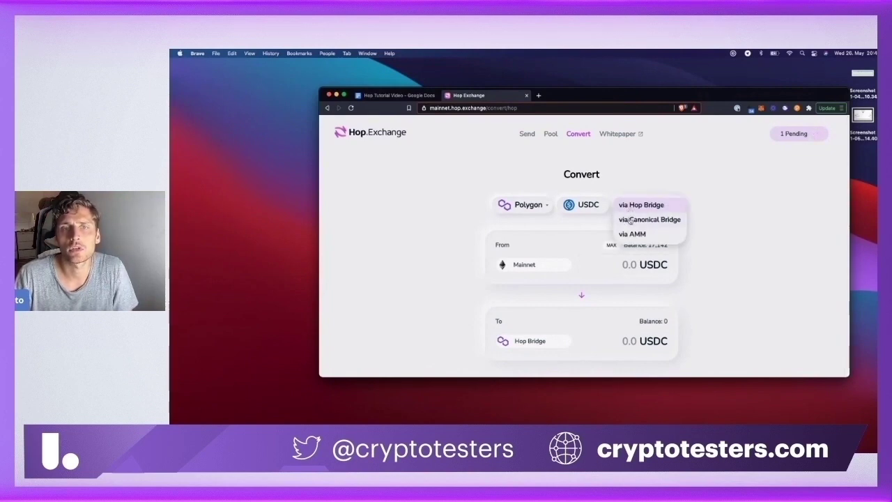
left_click(629, 219)
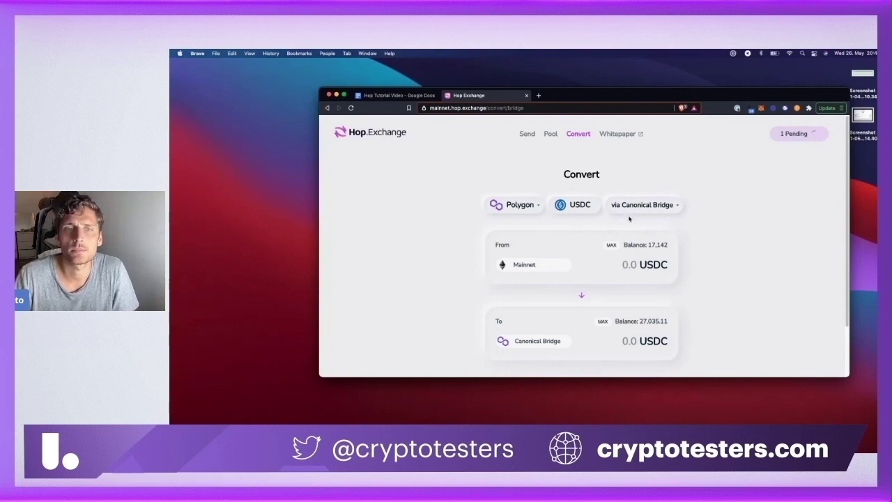
- Switch the conversion route to via AMM and enter 100 USDC from Canonical Bridge to Hop Bridge
left_click(631, 209)
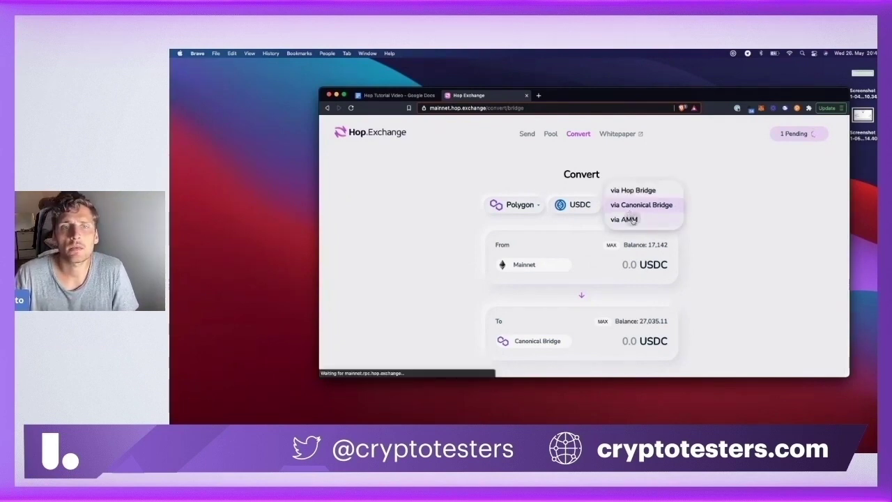
left_click(631, 220)
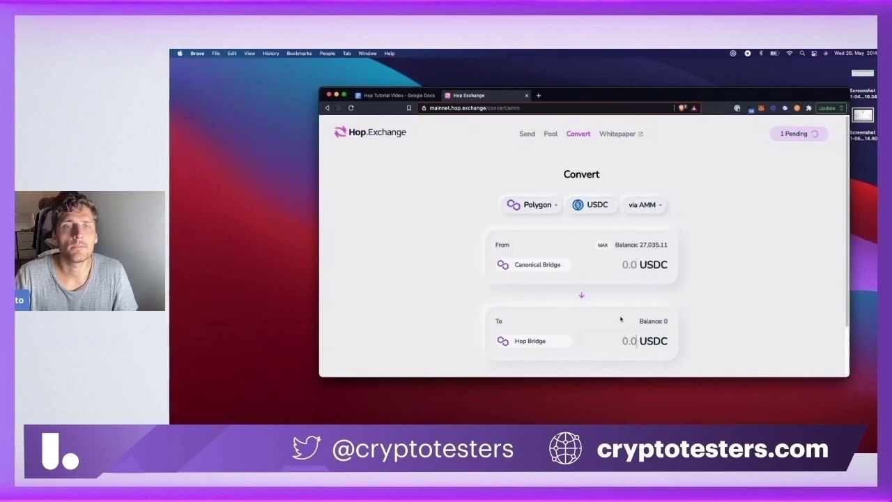
left_click(625, 269)
type("00")
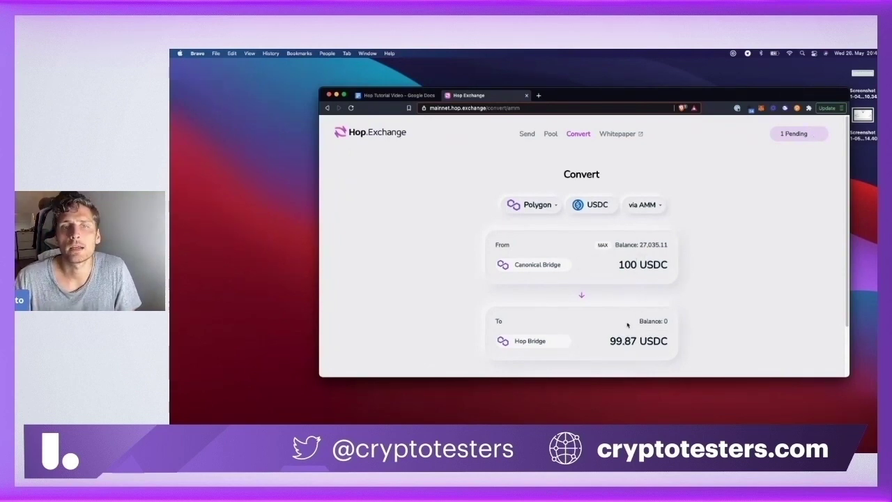
scroll(629, 315, "down", 1)
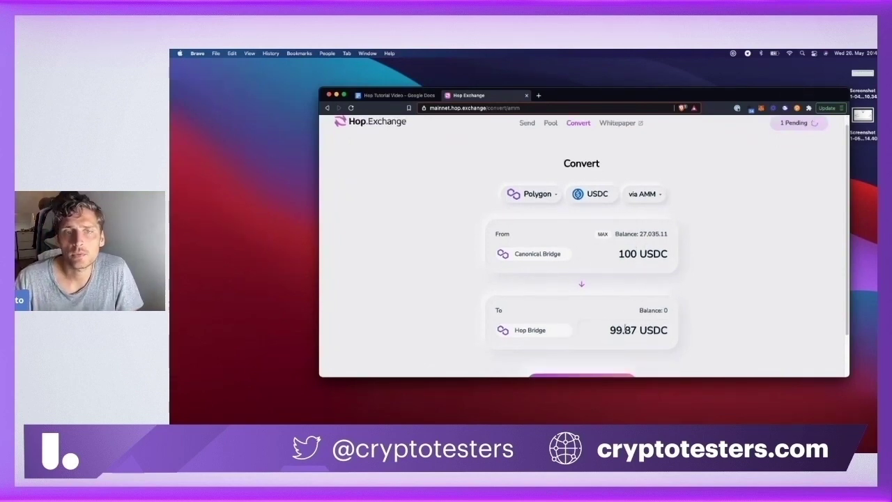
- Switch the conversion route to via Hop Bridge and enter 150 USDC from Hop Bridge to Mainnet
left_click(634, 203)
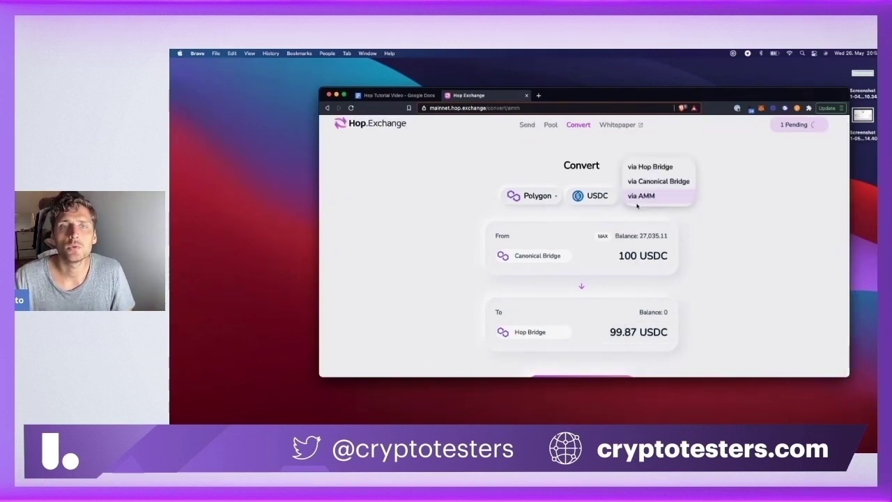
left_click(649, 168)
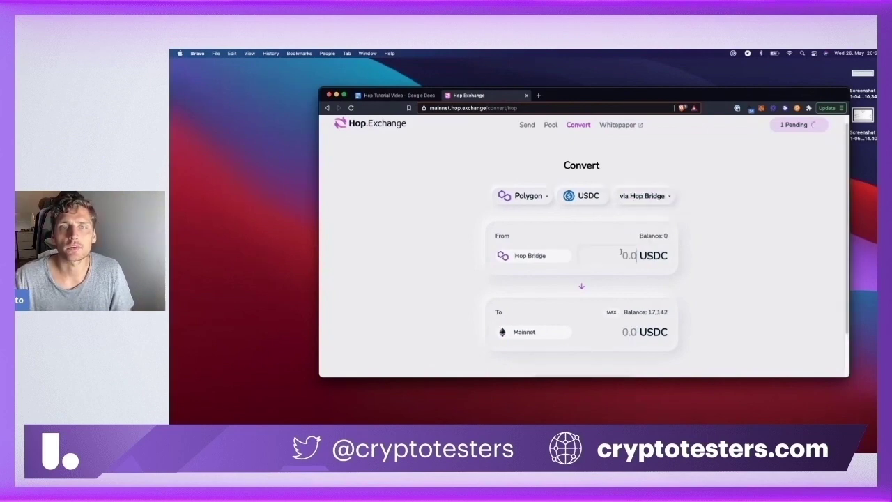
type("150")
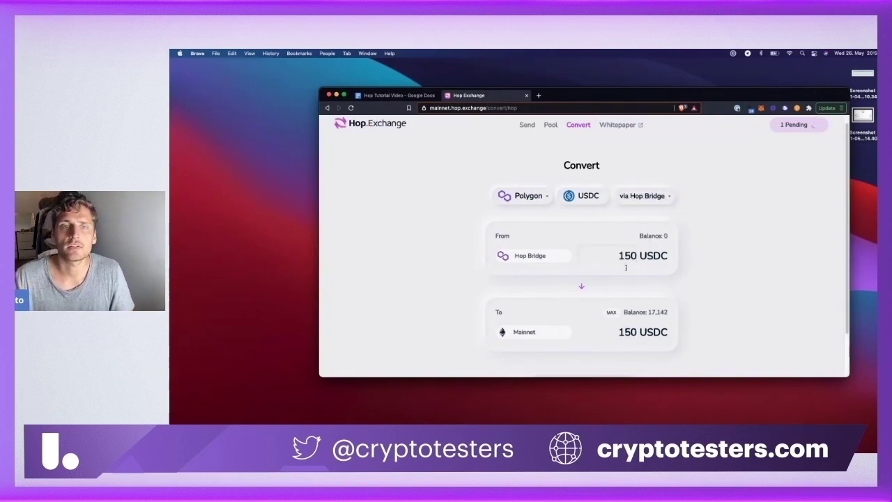
scroll(648, 327, "down", 1)
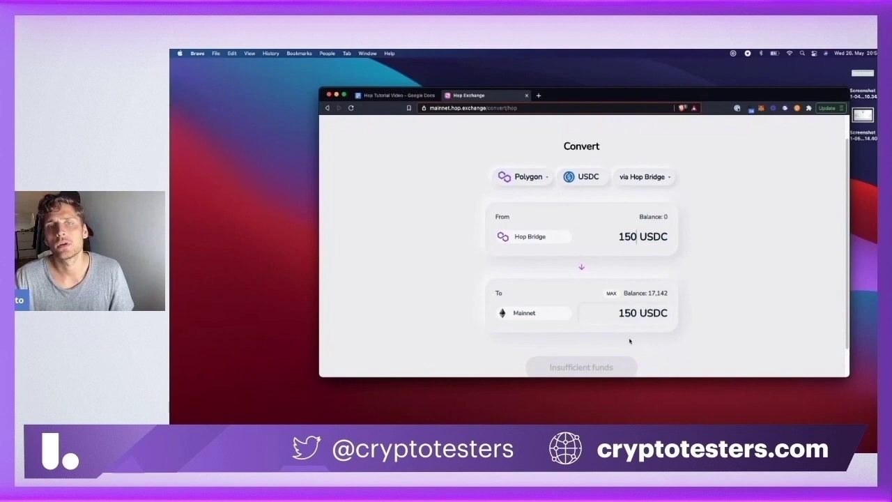